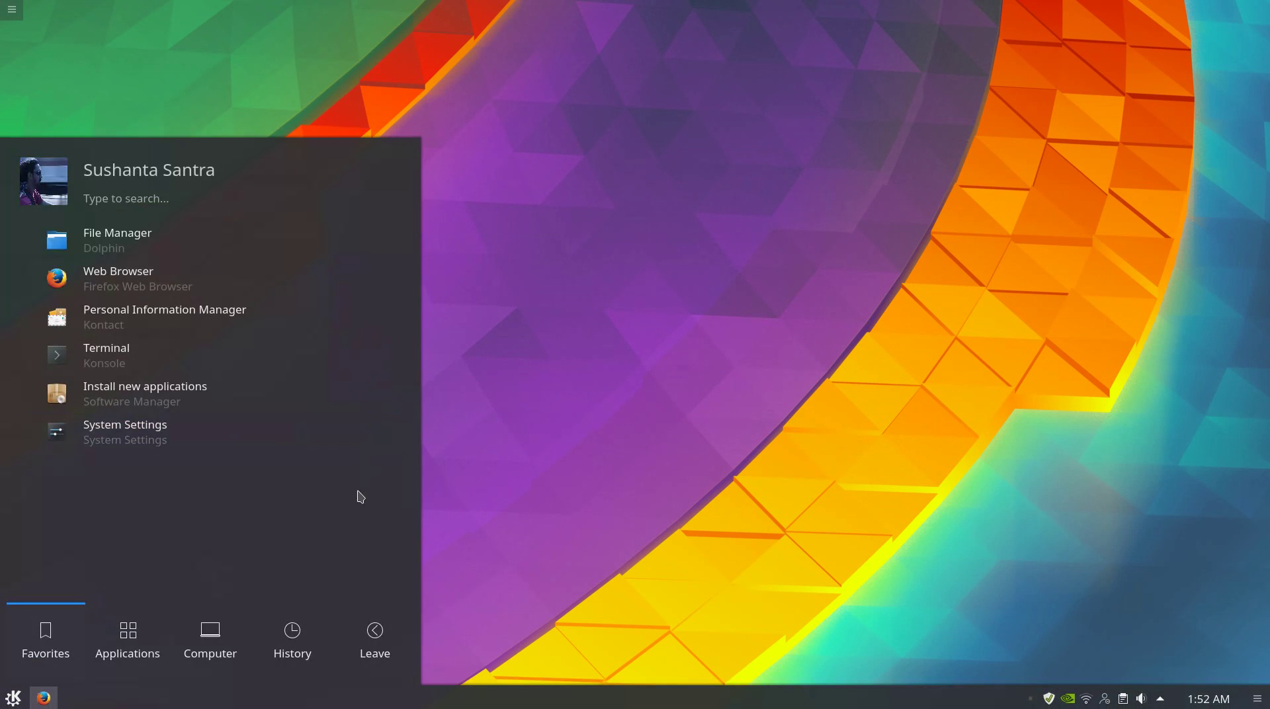
Launch the web browser and search Google for 'fedora'
{"action": "left_click", "coordinate": [284, 277]}
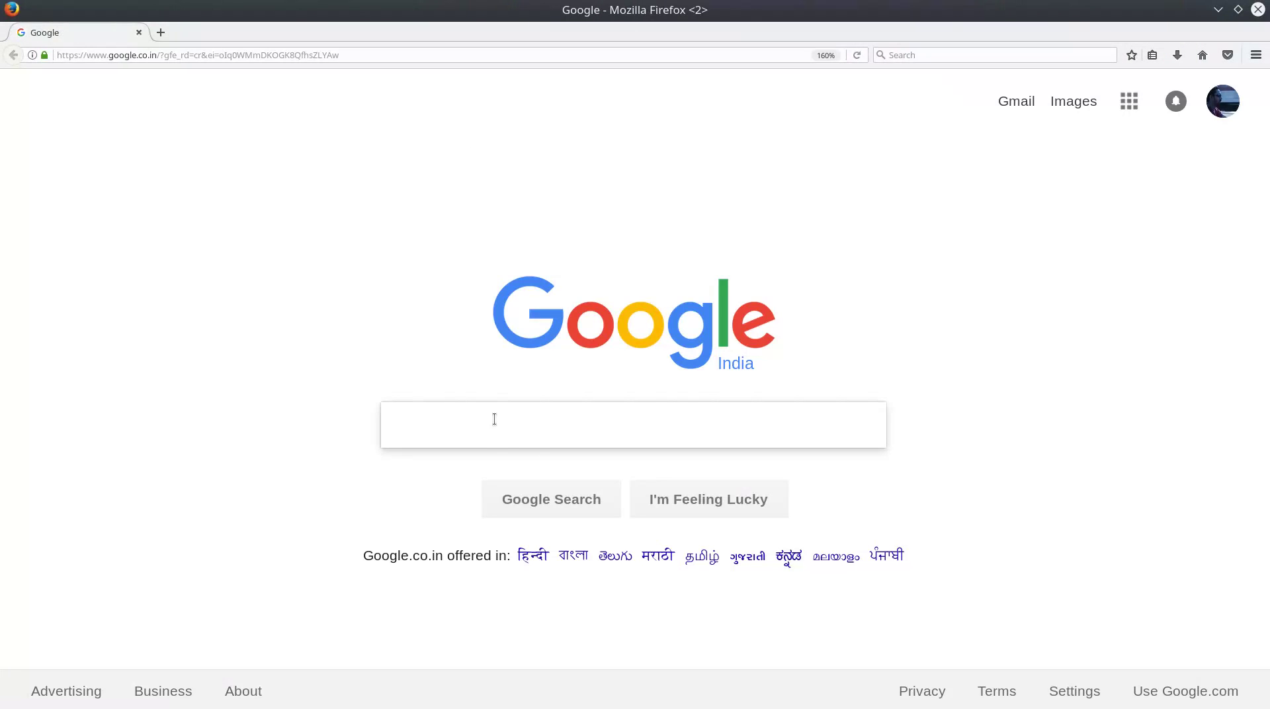
{"action": "type", "text": "fedo"}
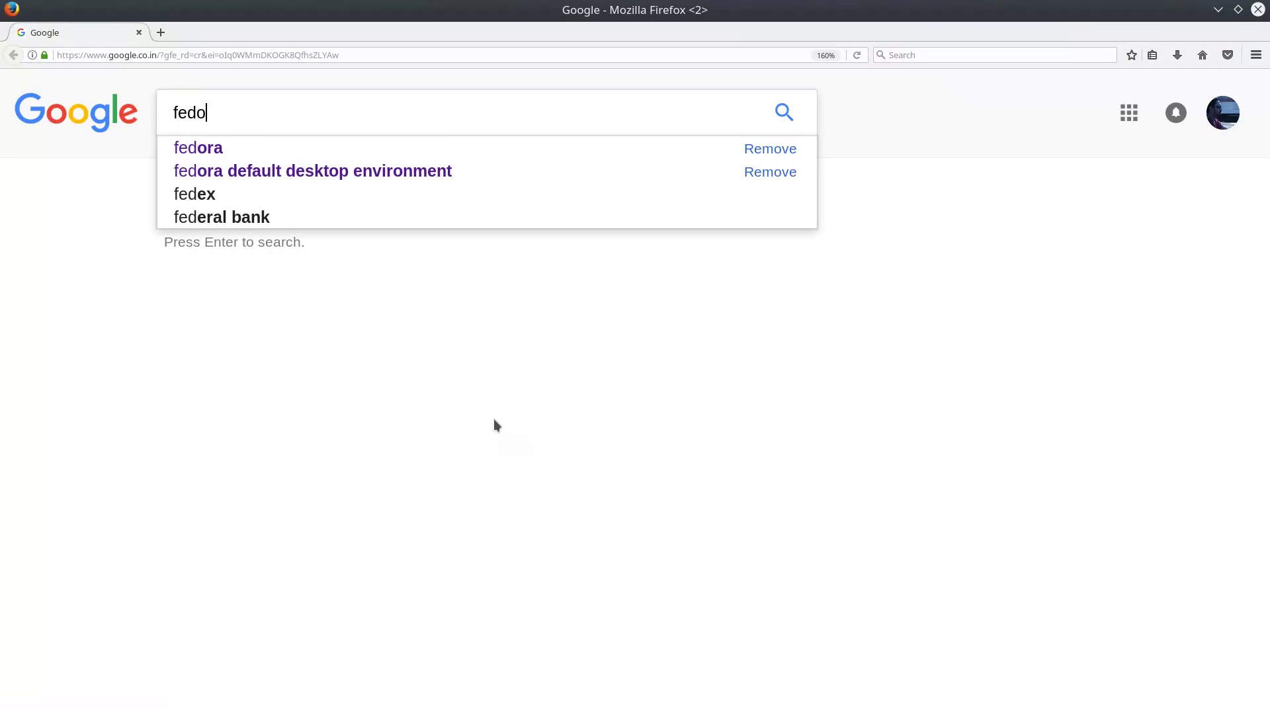
{"action": "type", "text": "ra"}
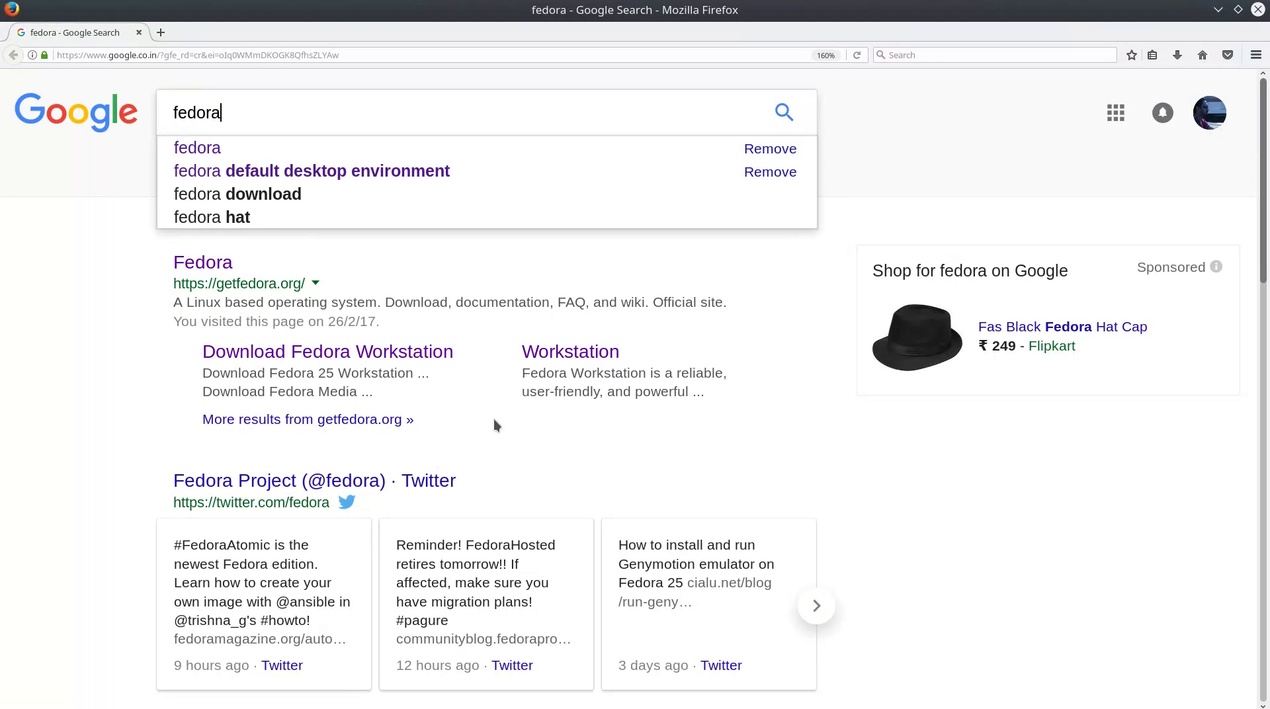
{"action": "key", "text": "Return"}
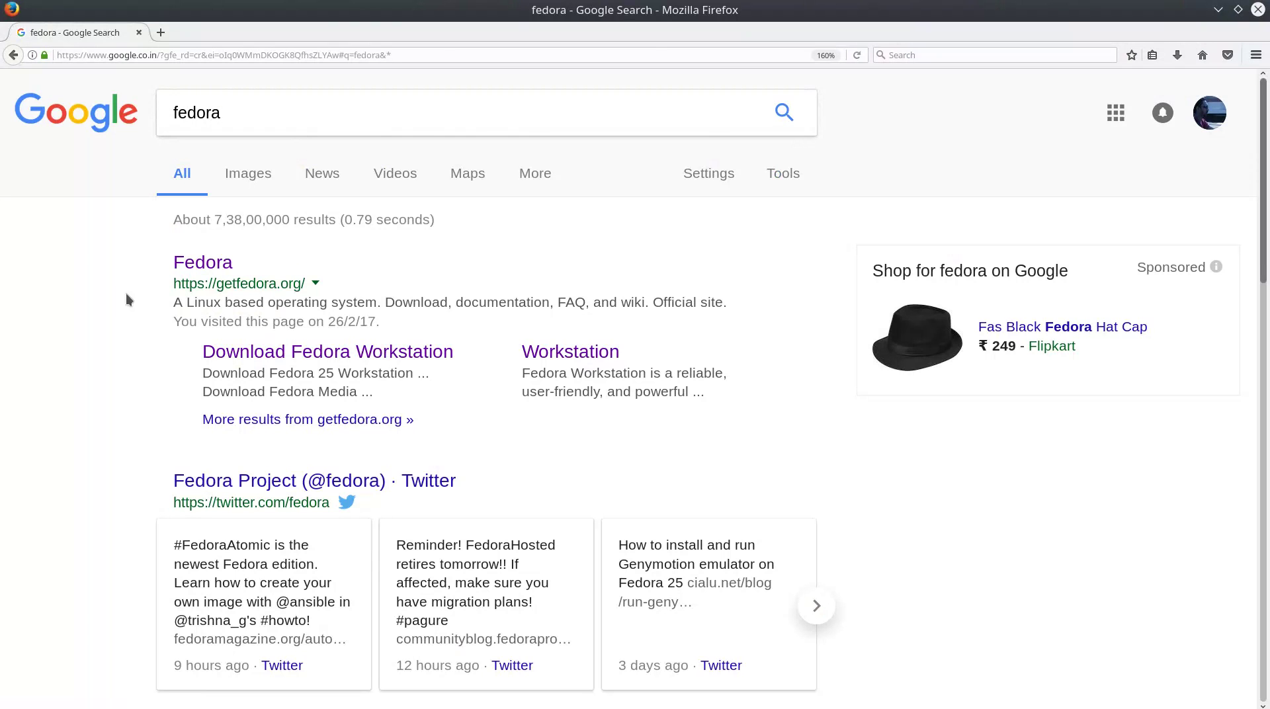
Open the getfedora.org result and go to its Fedora Workstation page
{"action": "left_click", "coordinate": [177, 265]}
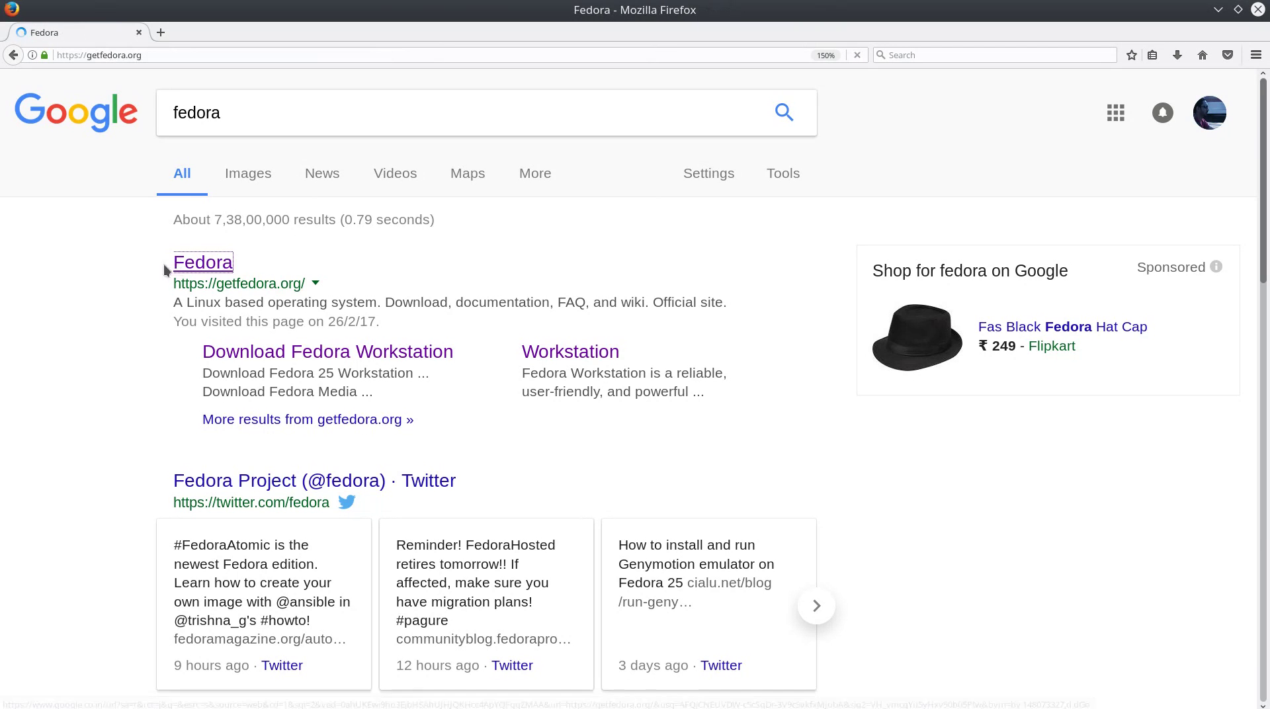
{"action": "scroll", "coordinate": [139, 284], "scroll_direction": "down", "scroll_amount": 2}
{"action": "scroll", "coordinate": [144, 286], "scroll_direction": "down", "scroll_amount": 3}
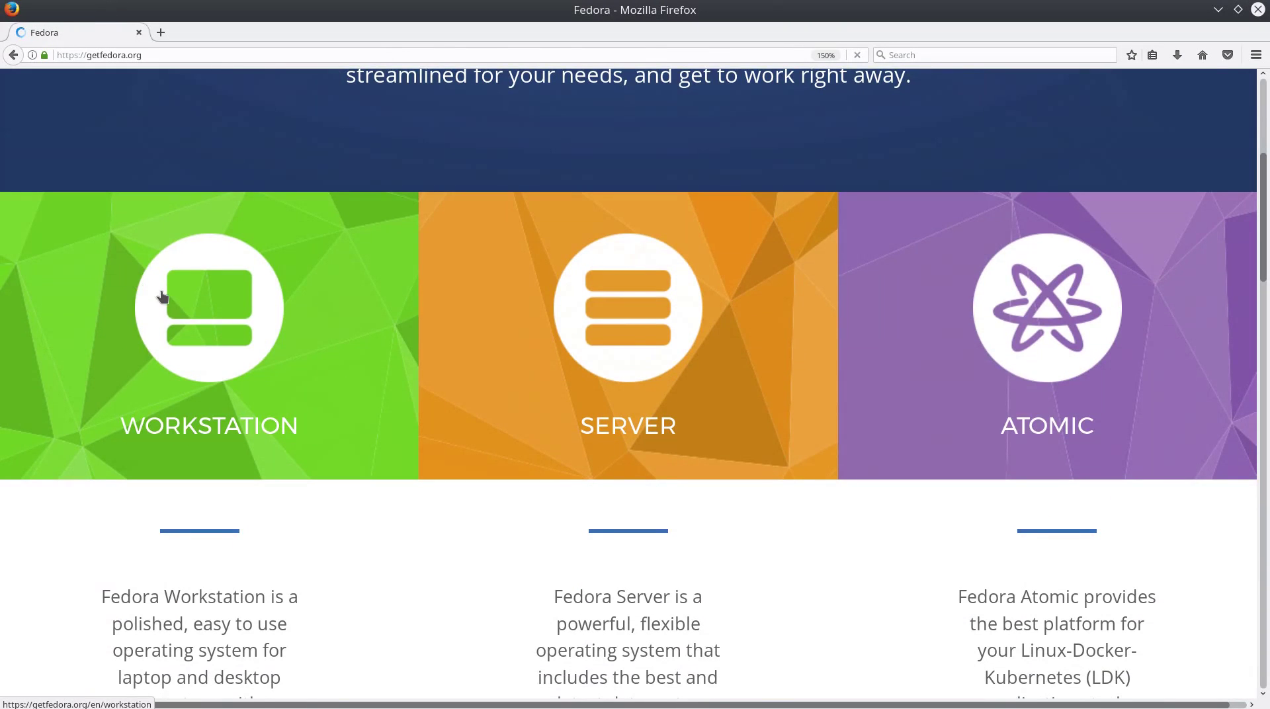
{"action": "scroll", "coordinate": [767, 292], "scroll_direction": "up", "scroll_amount": 4}
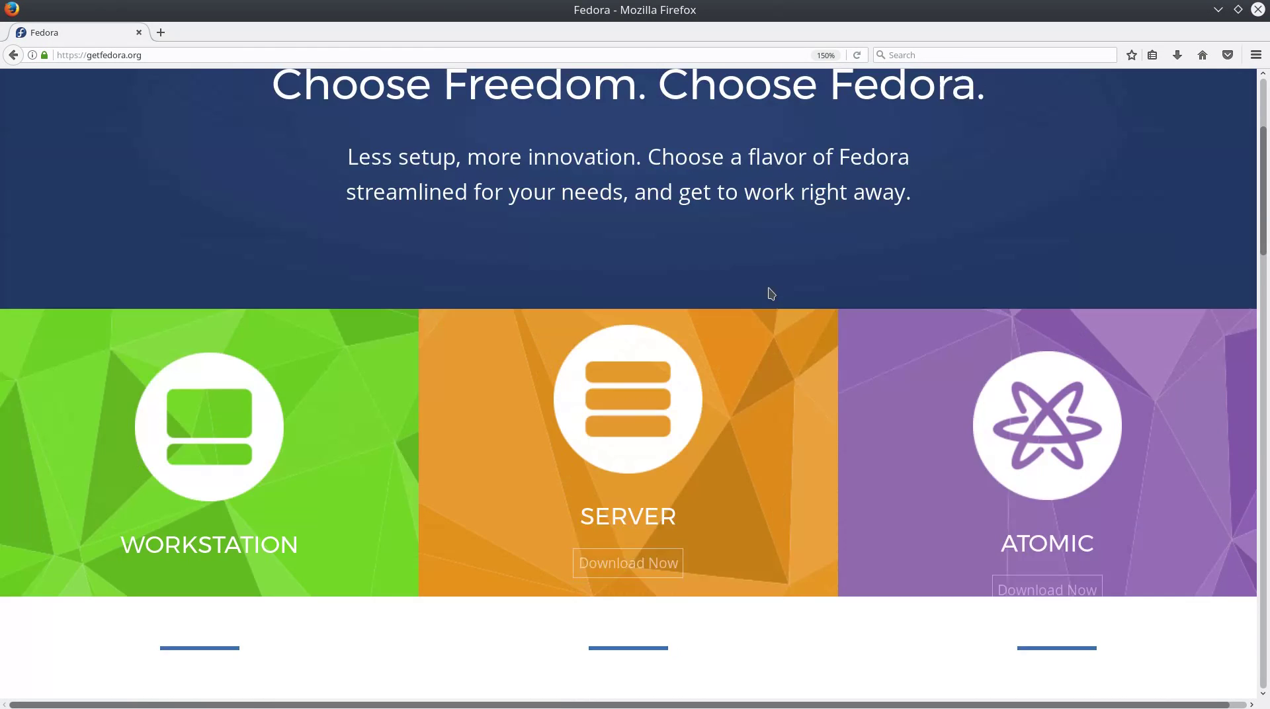
{"action": "scroll", "coordinate": [771, 293], "scroll_direction": "up", "scroll_amount": 1}
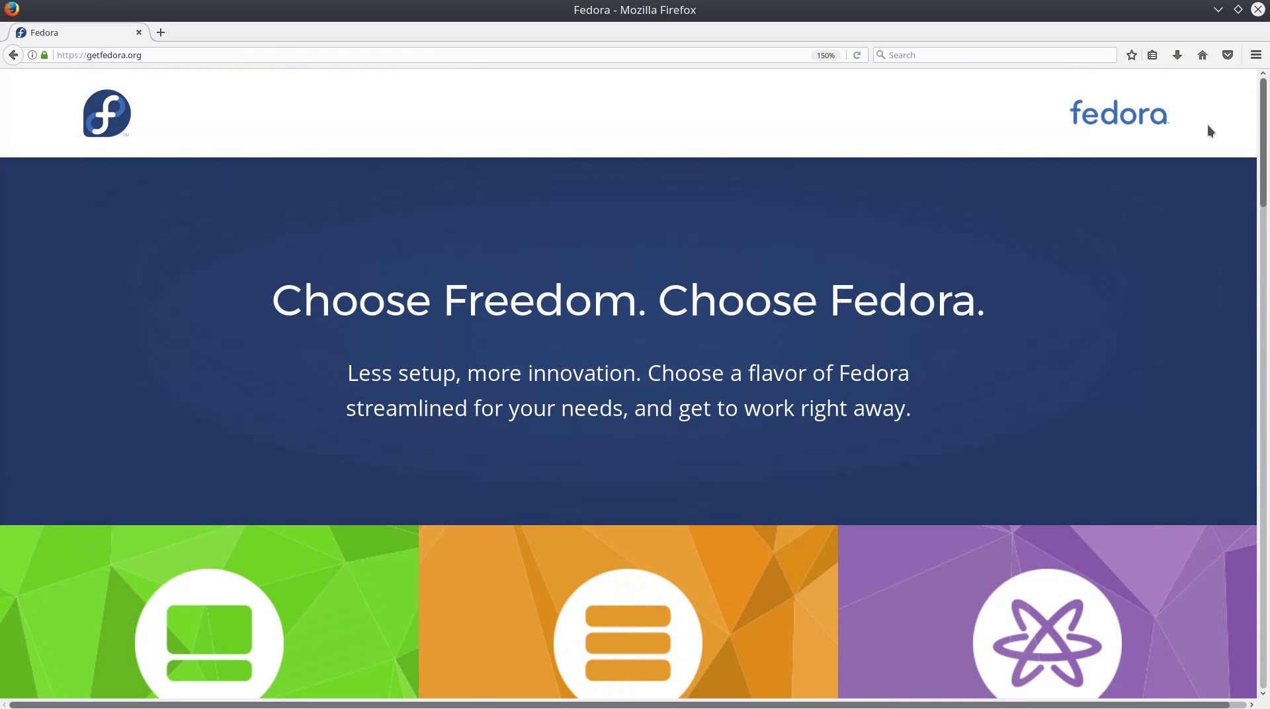
{"action": "scroll", "coordinate": [941, 227], "scroll_direction": "down", "scroll_amount": 3}
{"action": "scroll", "coordinate": [926, 232], "scroll_direction": "down", "scroll_amount": 3}
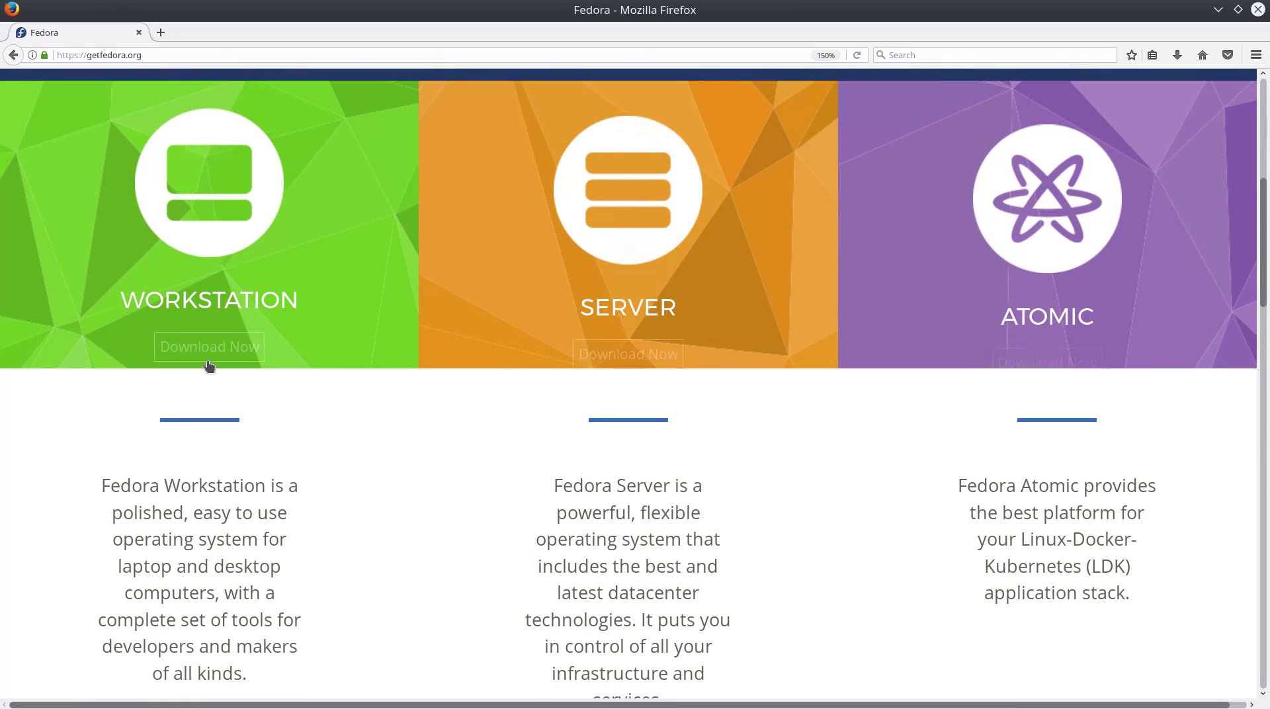
{"action": "scroll", "coordinate": [667, 342], "scroll_direction": "up", "scroll_amount": 1}
{"action": "scroll", "coordinate": [667, 342], "scroll_direction": "up", "scroll_amount": 1}
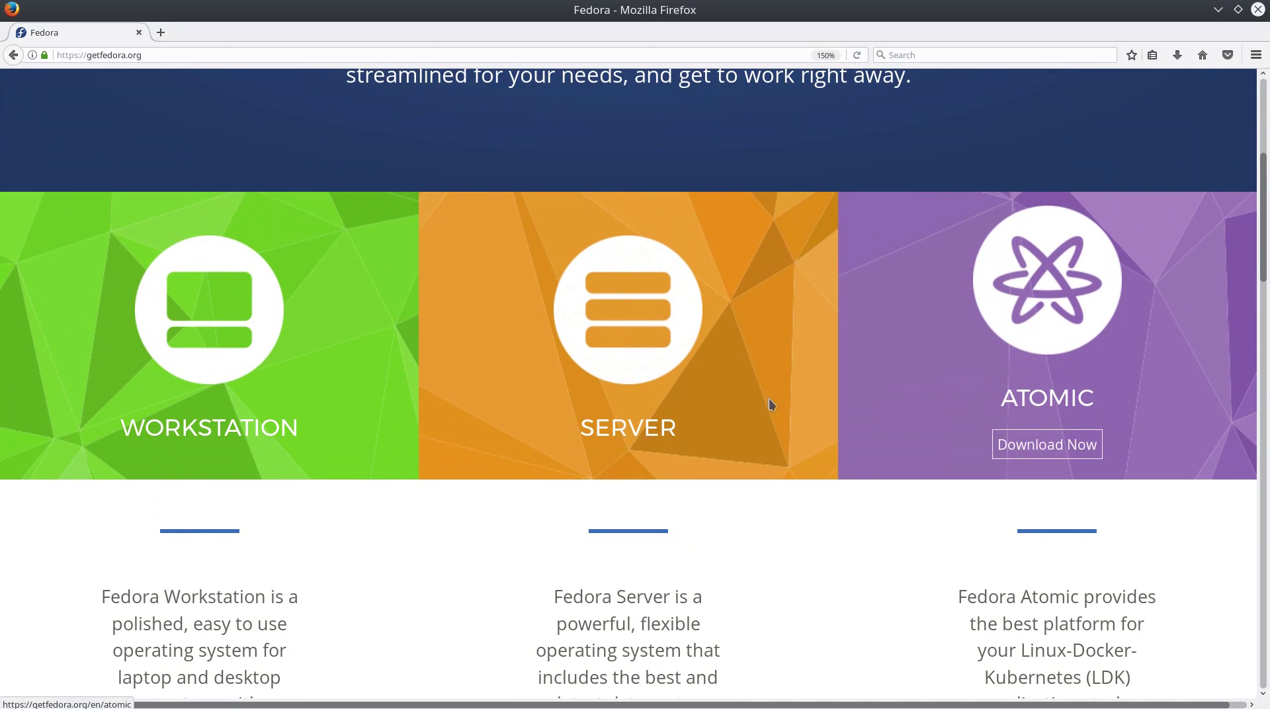
{"action": "mouse_move", "coordinate": [209, 337]}
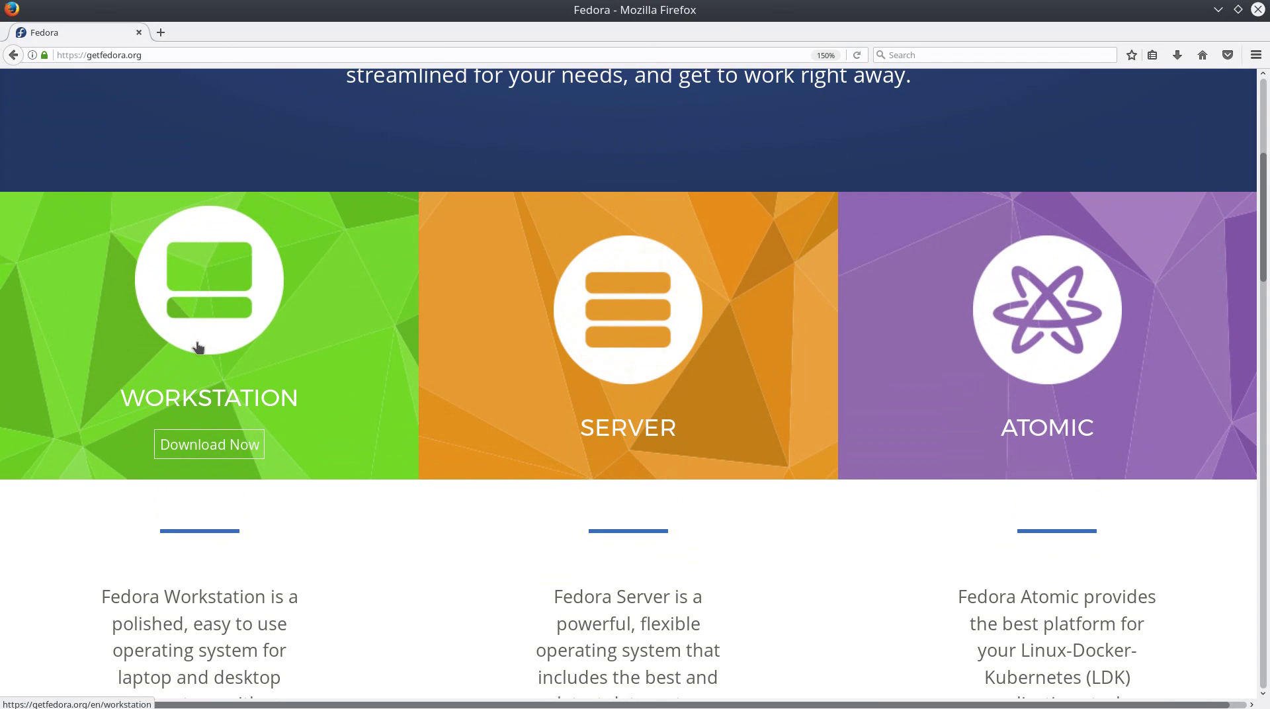
{"action": "left_click", "coordinate": [195, 338]}
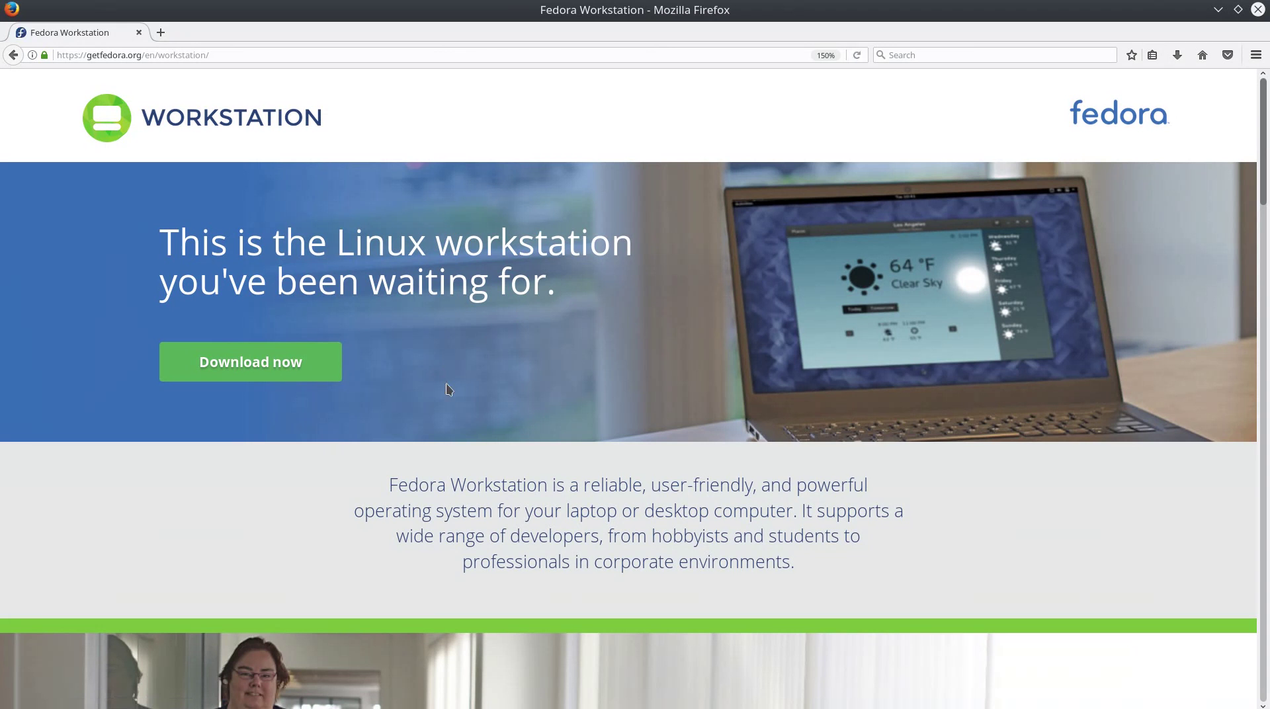
From the Workstation download page, start downloading the 64-bit Fedora 25 Workstation ISO
{"action": "left_click", "coordinate": [245, 377]}
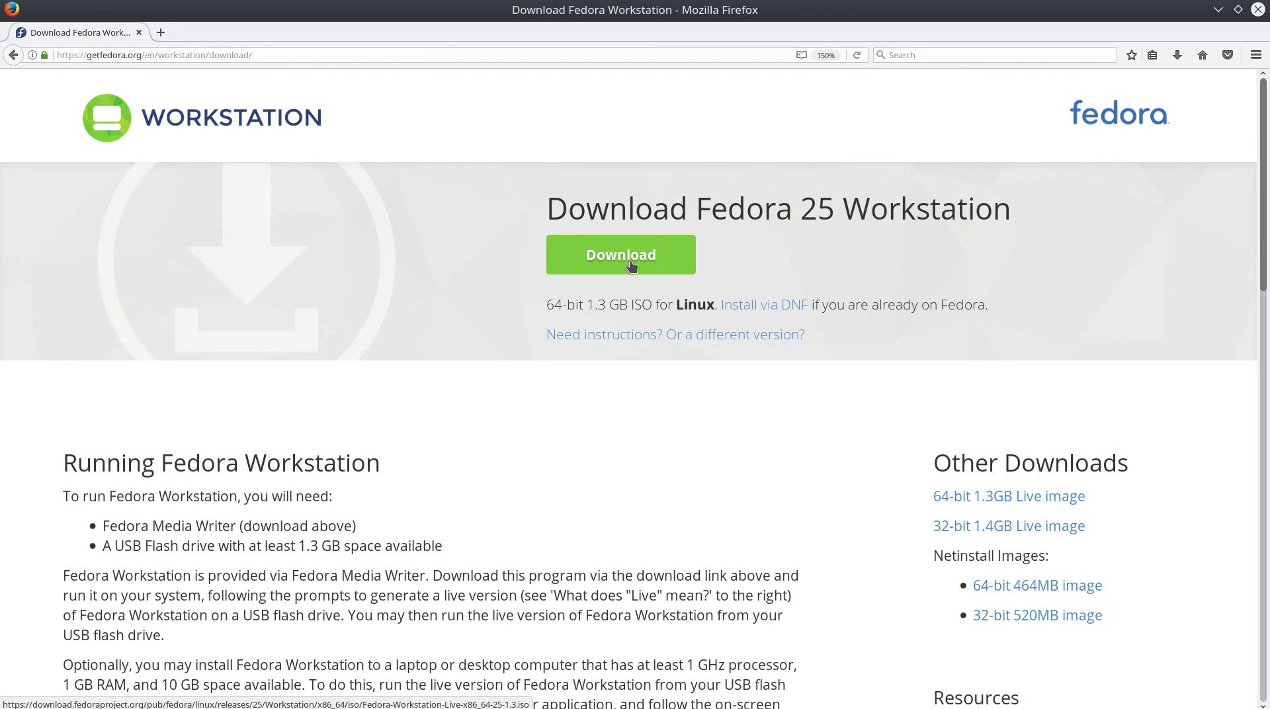
{"action": "scroll", "coordinate": [649, 300], "scroll_direction": "down", "scroll_amount": 5}
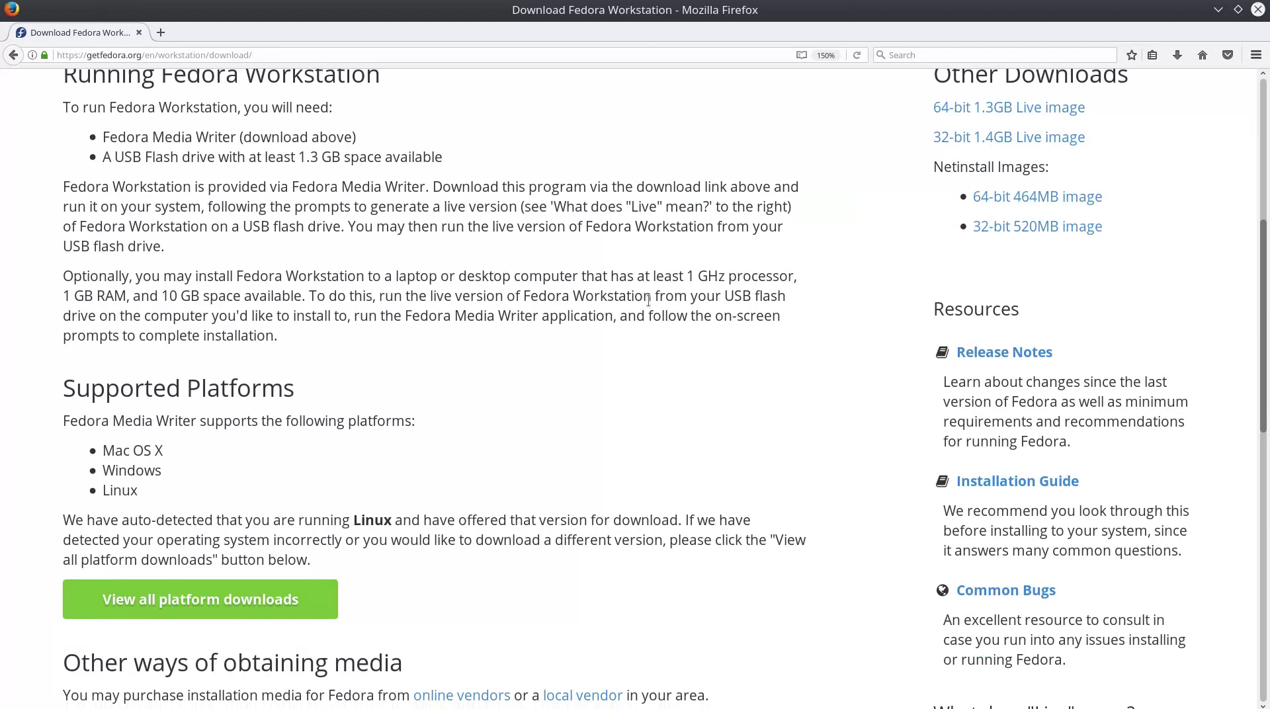
{"action": "scroll", "coordinate": [622, 338], "scroll_direction": "down", "scroll_amount": 5}
{"action": "scroll", "coordinate": [592, 373], "scroll_direction": "up", "scroll_amount": 2}
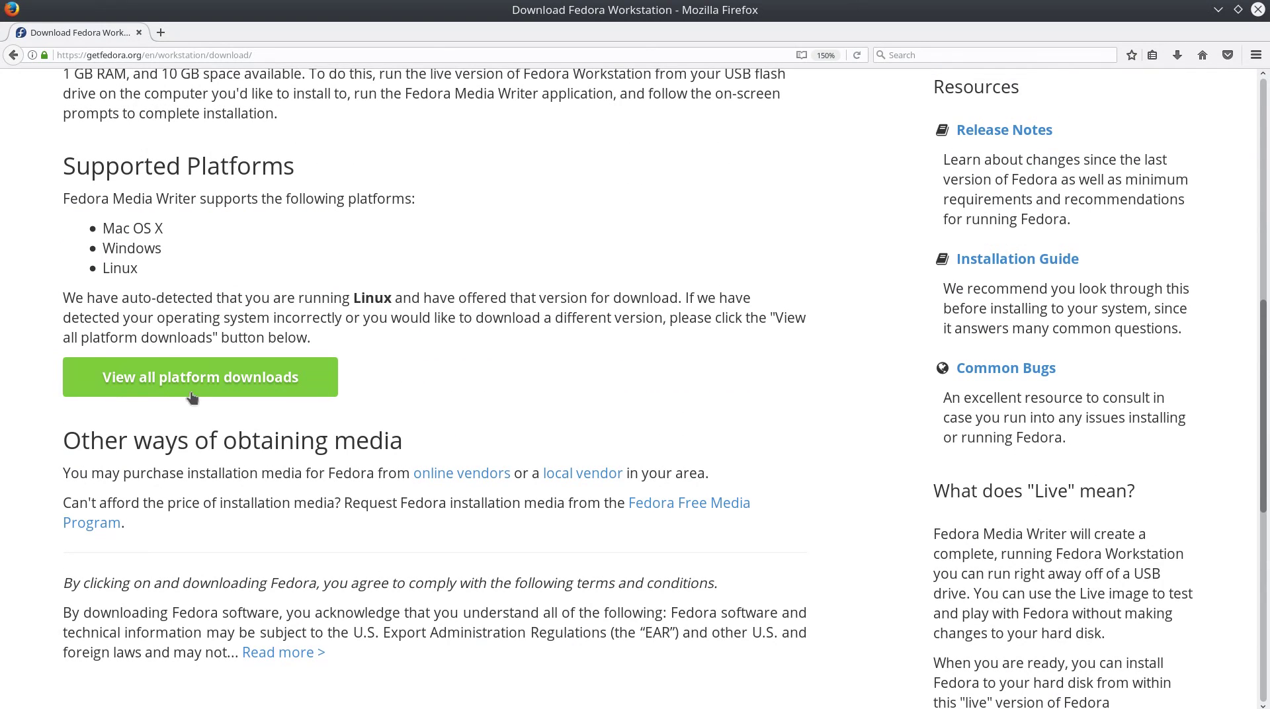
{"action": "scroll", "coordinate": [689, 368], "scroll_direction": "up", "scroll_amount": 4}
{"action": "scroll", "coordinate": [688, 369], "scroll_direction": "up", "scroll_amount": 4}
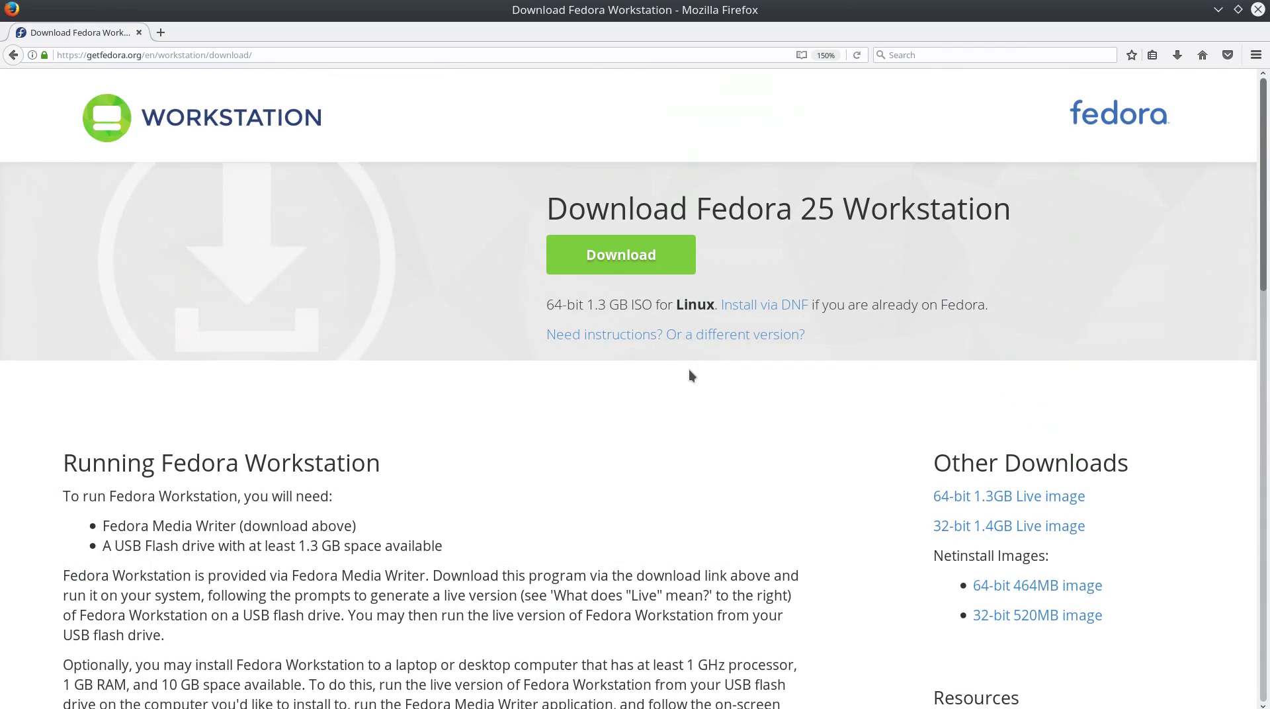
{"action": "left_click", "coordinate": [660, 258]}
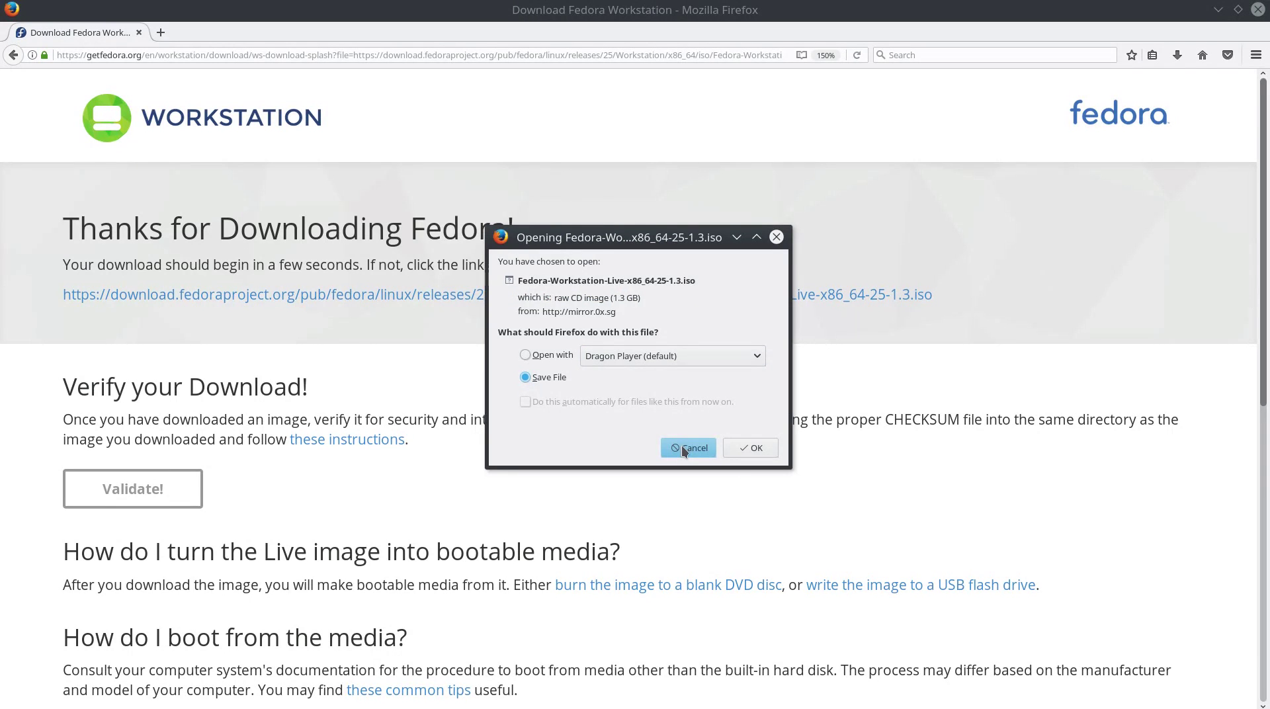
Cancel the 1.3 GB ISO download prompt without saving the file
{"action": "left_click", "coordinate": [682, 448]}
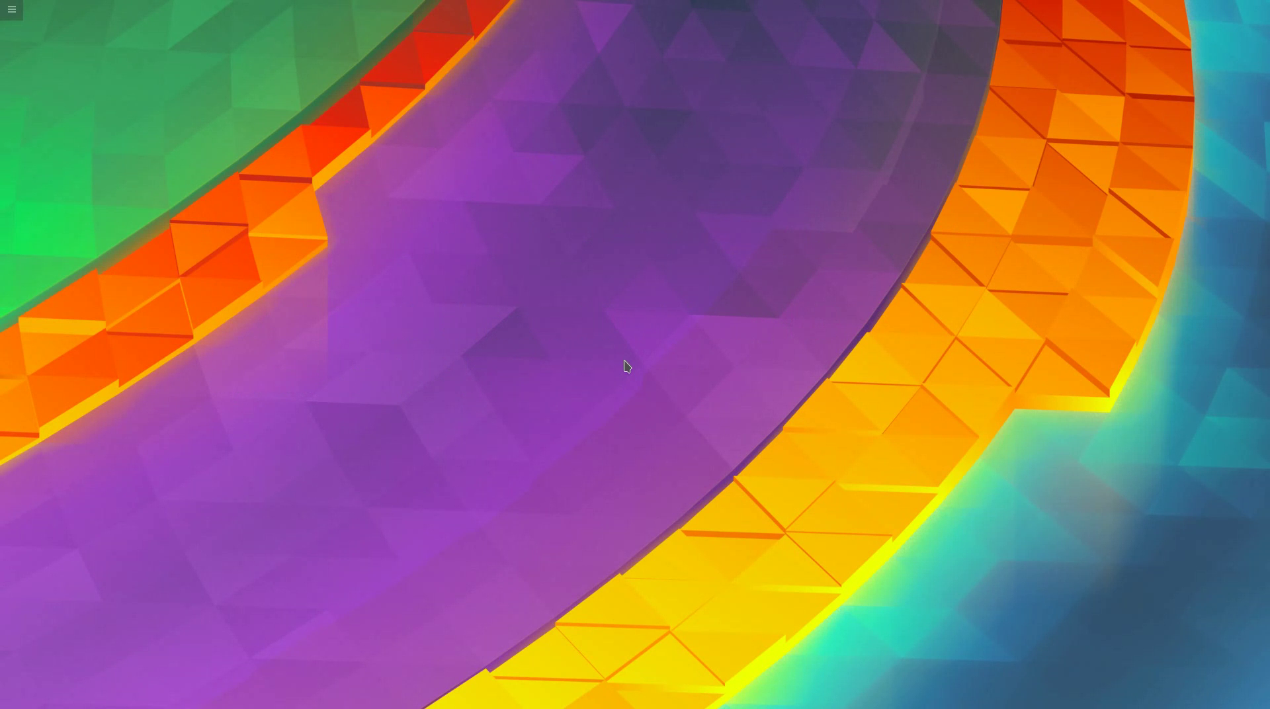
Launch USB Image Writer from a KRunner search for 'usb'
{"action": "key", "text": "alt+space"}
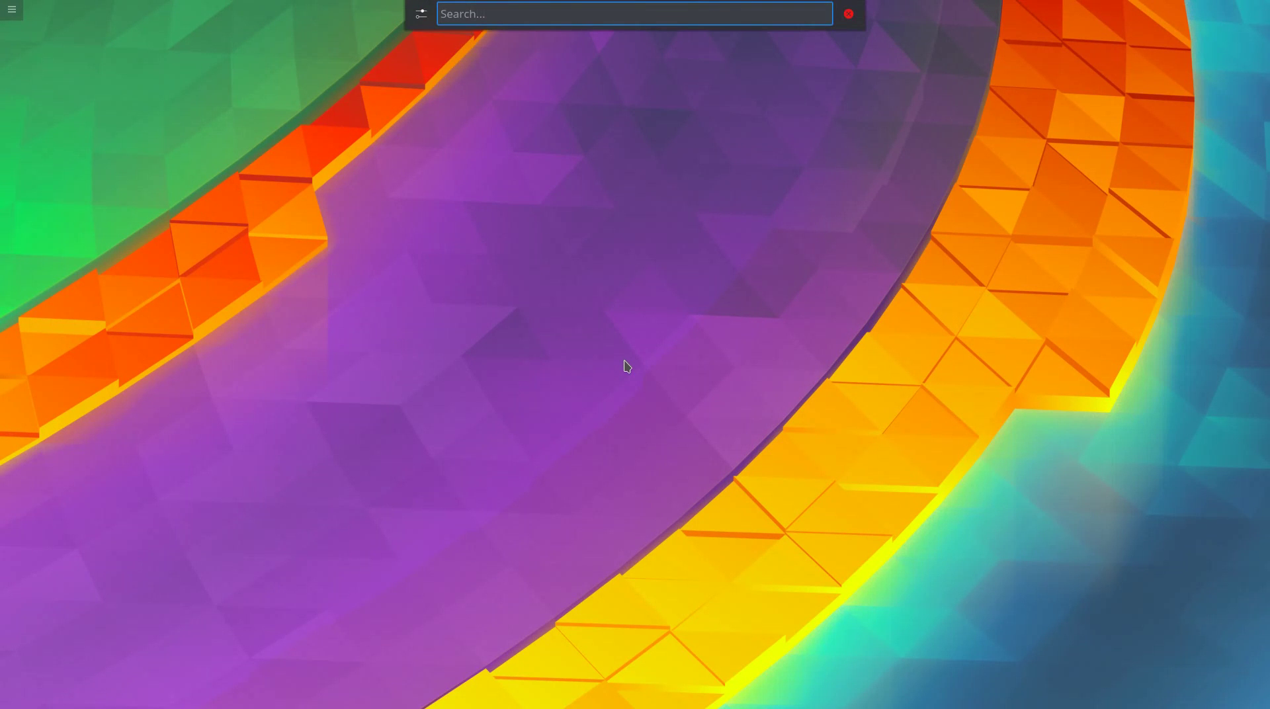
{"action": "type", "text": "usb"}
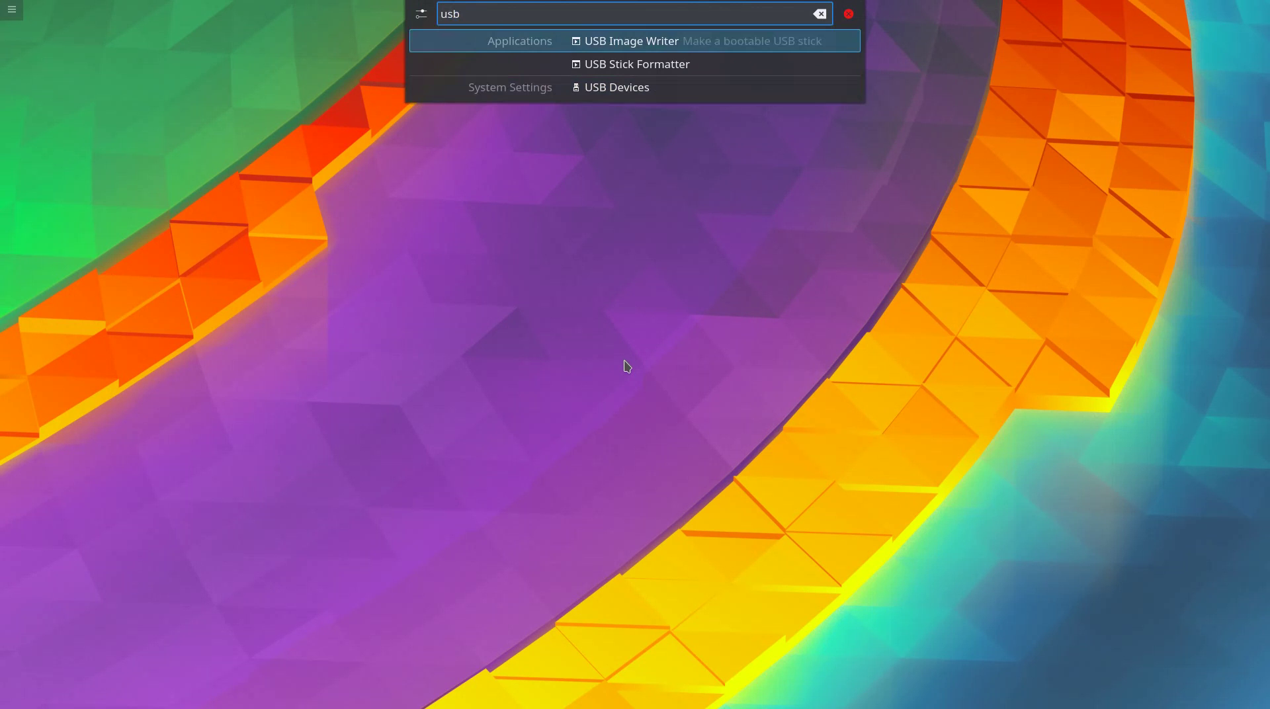
{"action": "key", "text": "Down"}
{"action": "key", "text": "Up"}
{"action": "key", "text": "Return"}
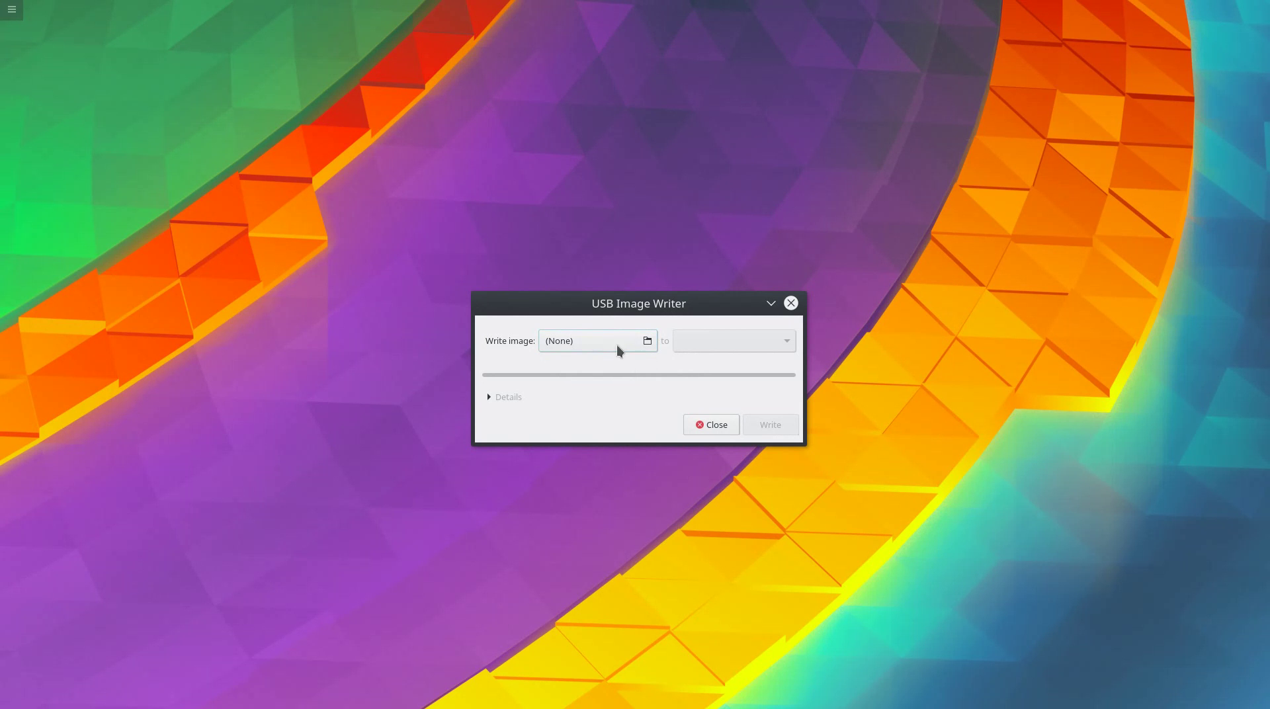
Choose Fedora-Workstation-Live-x86_64-25-1.3.iso from Downloads as the image to write
{"action": "left_click", "coordinate": [647, 342]}
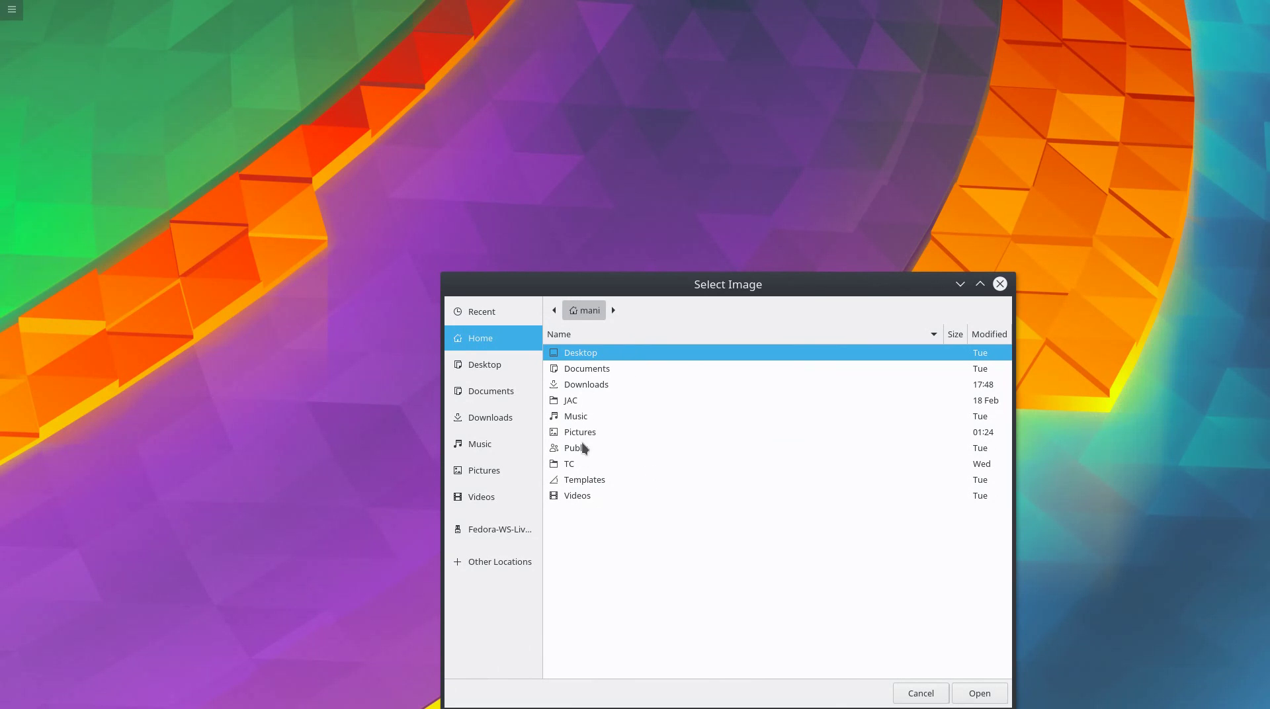
{"action": "double_click", "coordinate": [605, 384]}
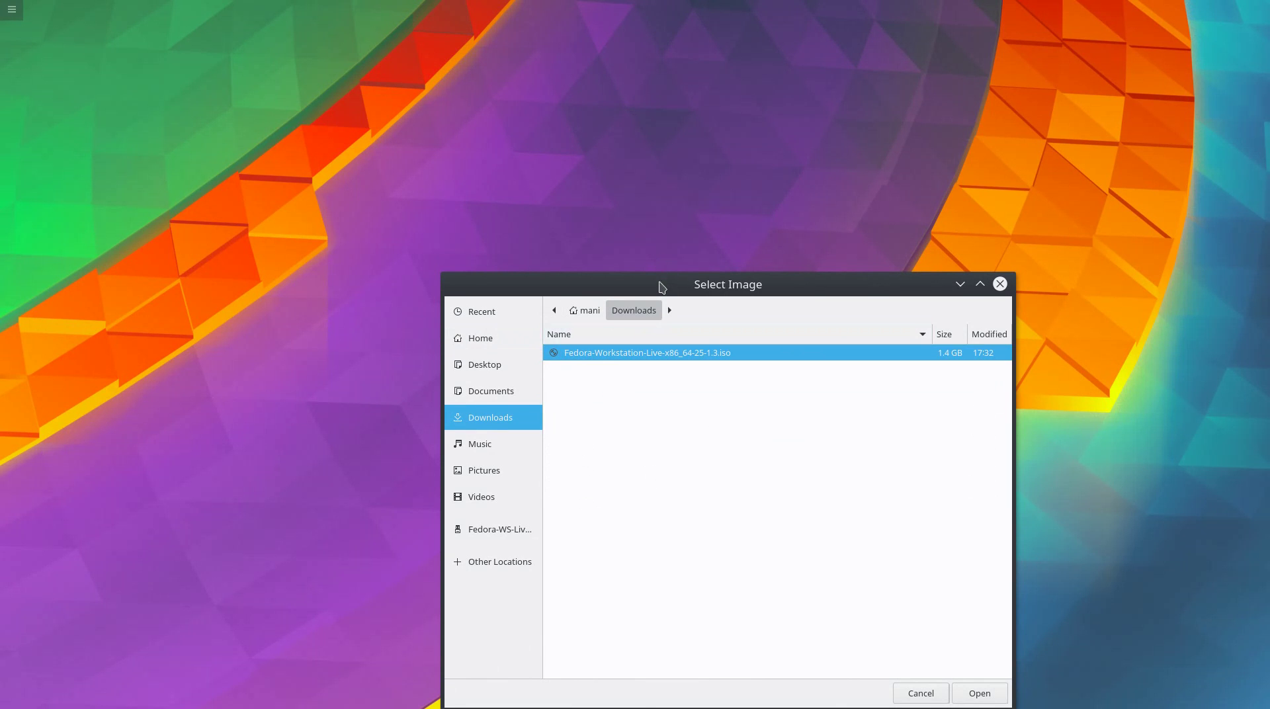
{"action": "left_click_drag", "start_coordinate": [661, 286], "coordinate": [331, 80]}
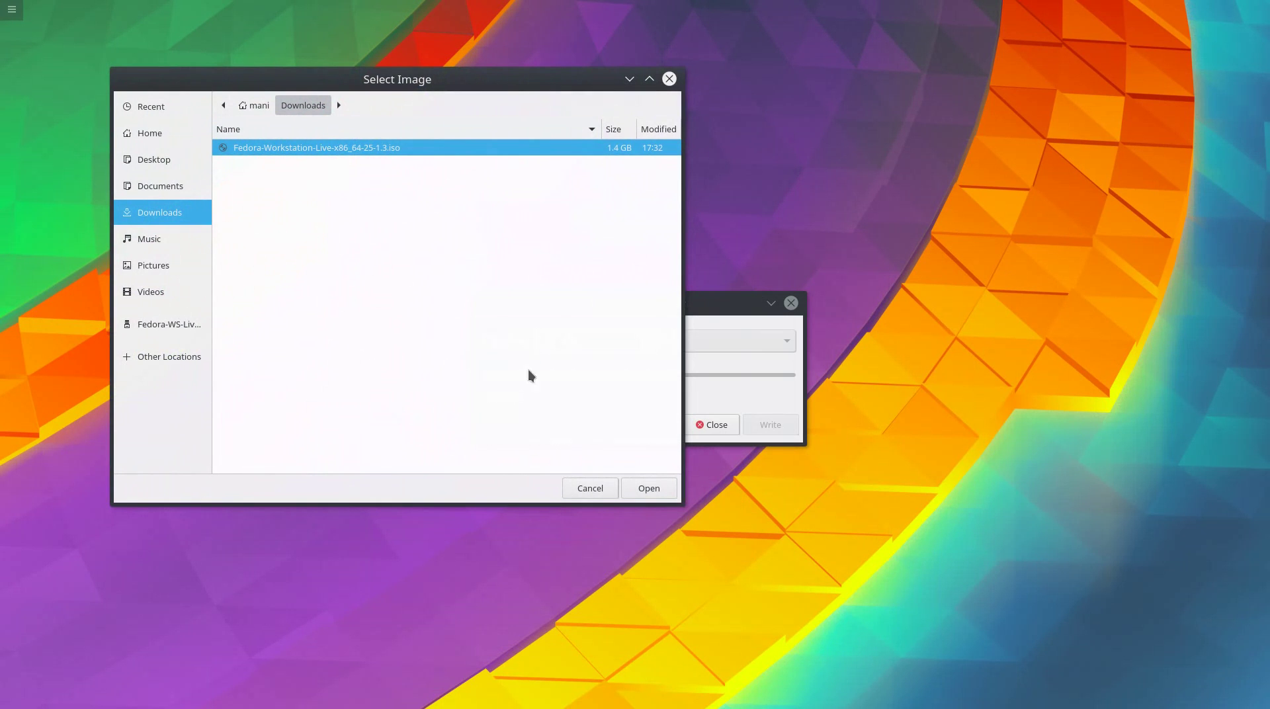
{"action": "left_click", "coordinate": [650, 487]}
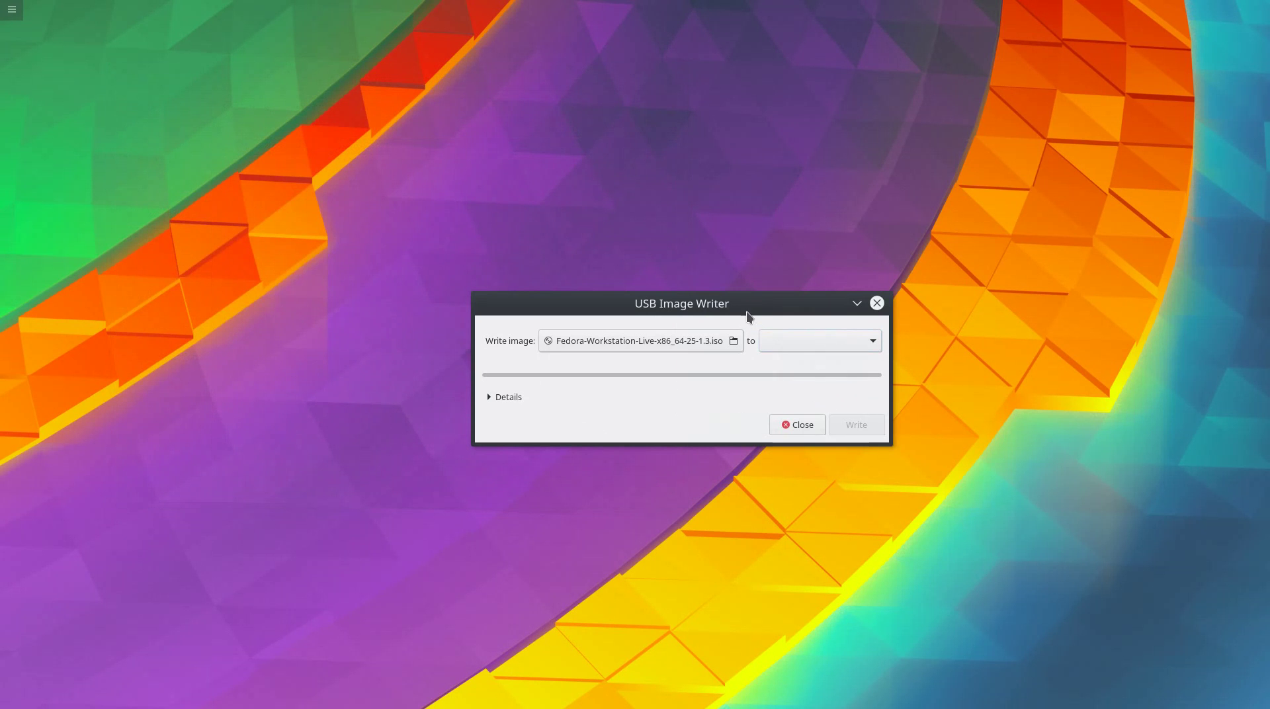
Select hp v220w (/dev/sdb) - 8GB as the target drive
{"action": "left_click_drag", "start_coordinate": [739, 306], "coordinate": [688, 290]}
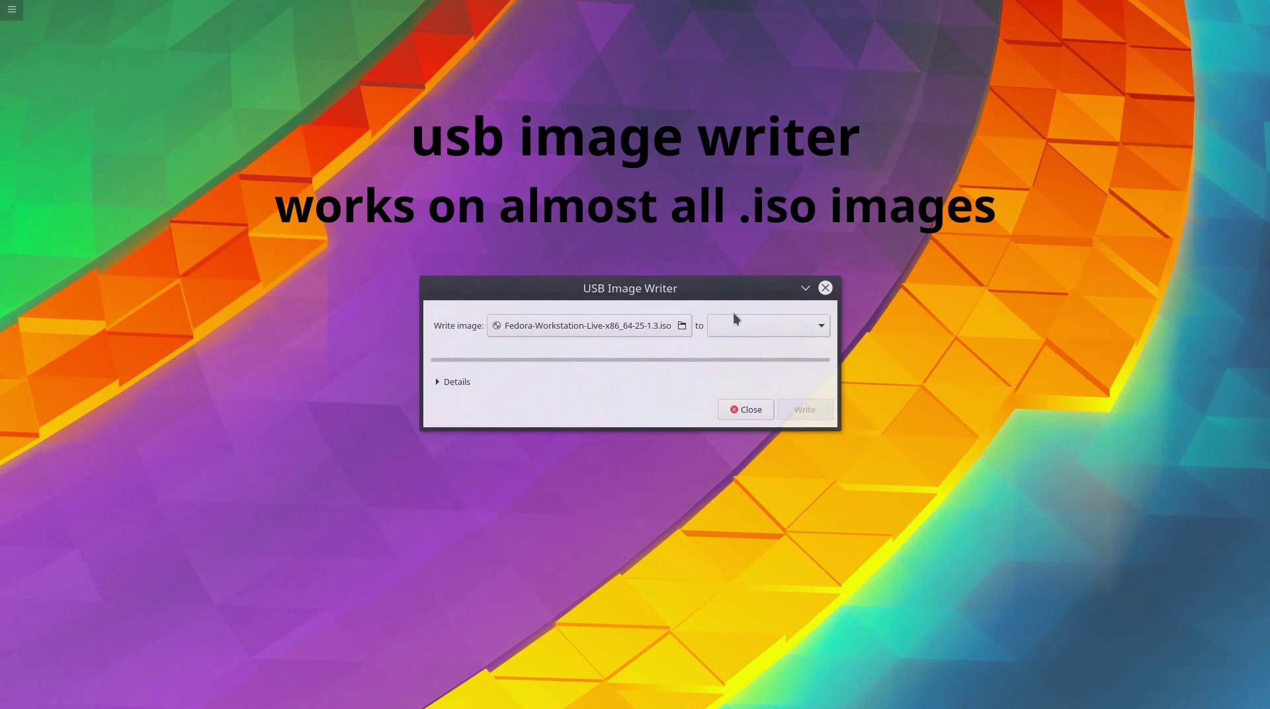
{"action": "left_click", "coordinate": [821, 329]}
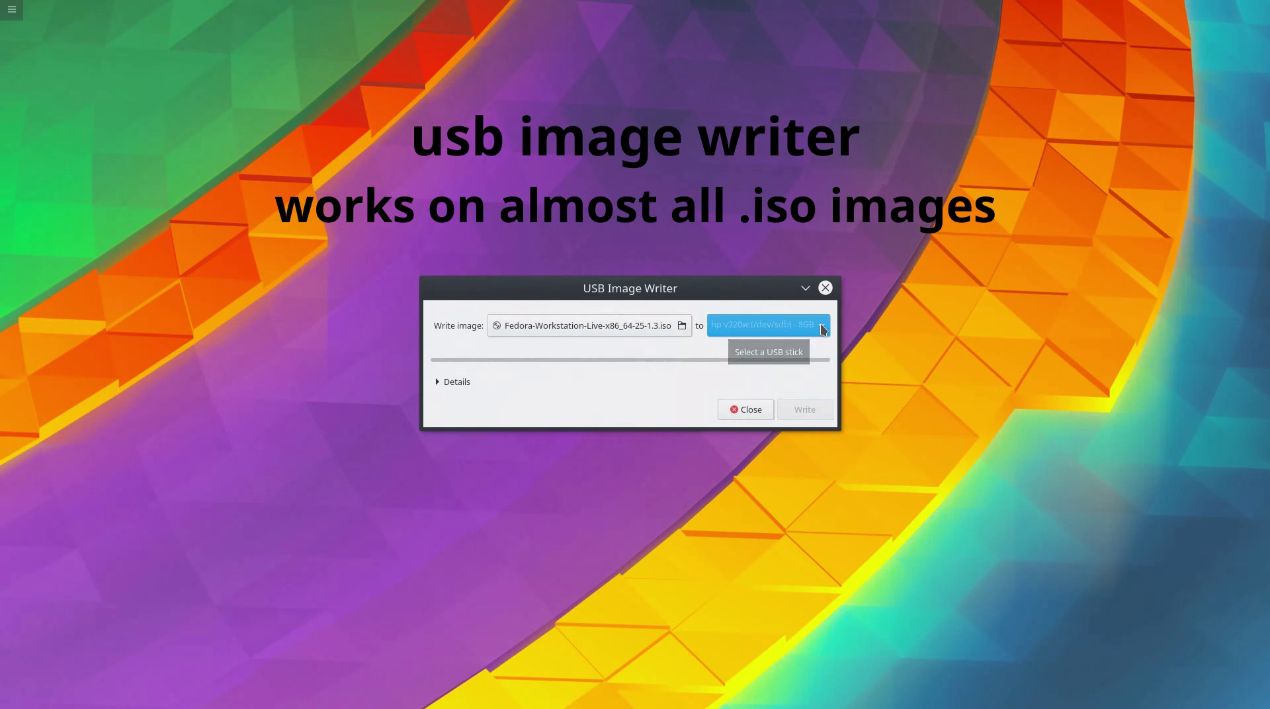
{"action": "left_click", "coordinate": [819, 329]}
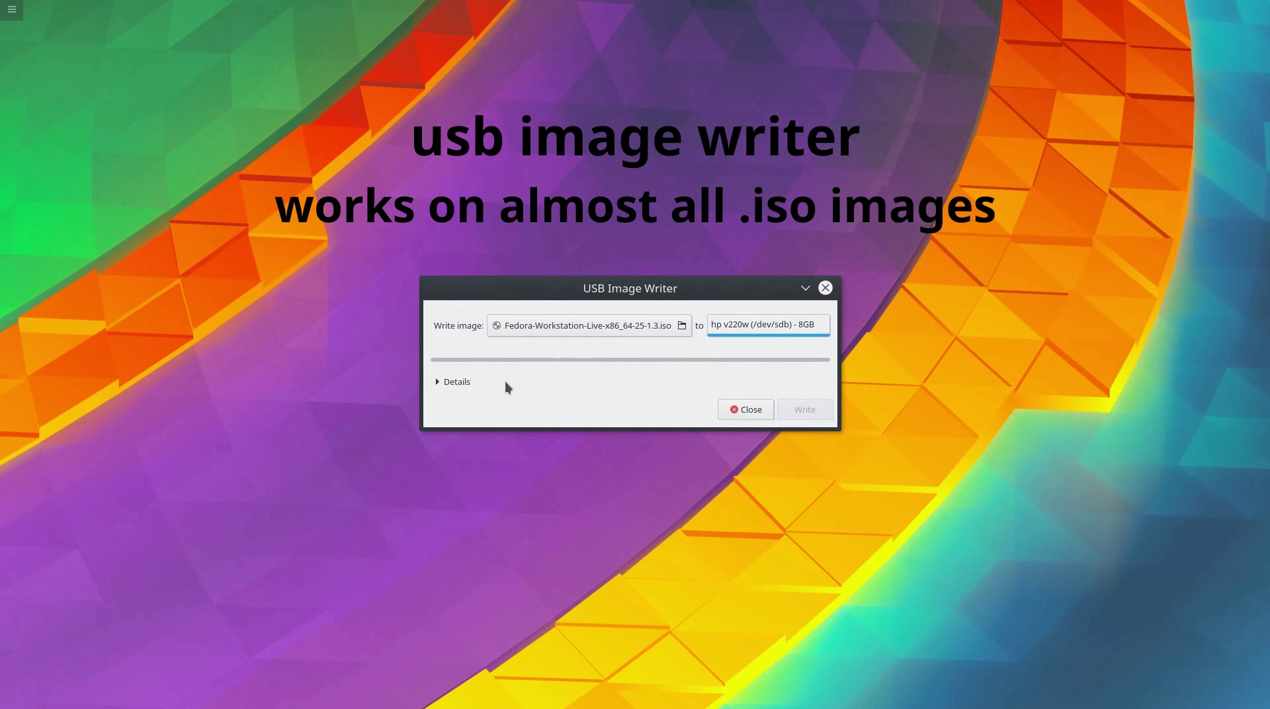
{"action": "left_click", "coordinate": [764, 319]}
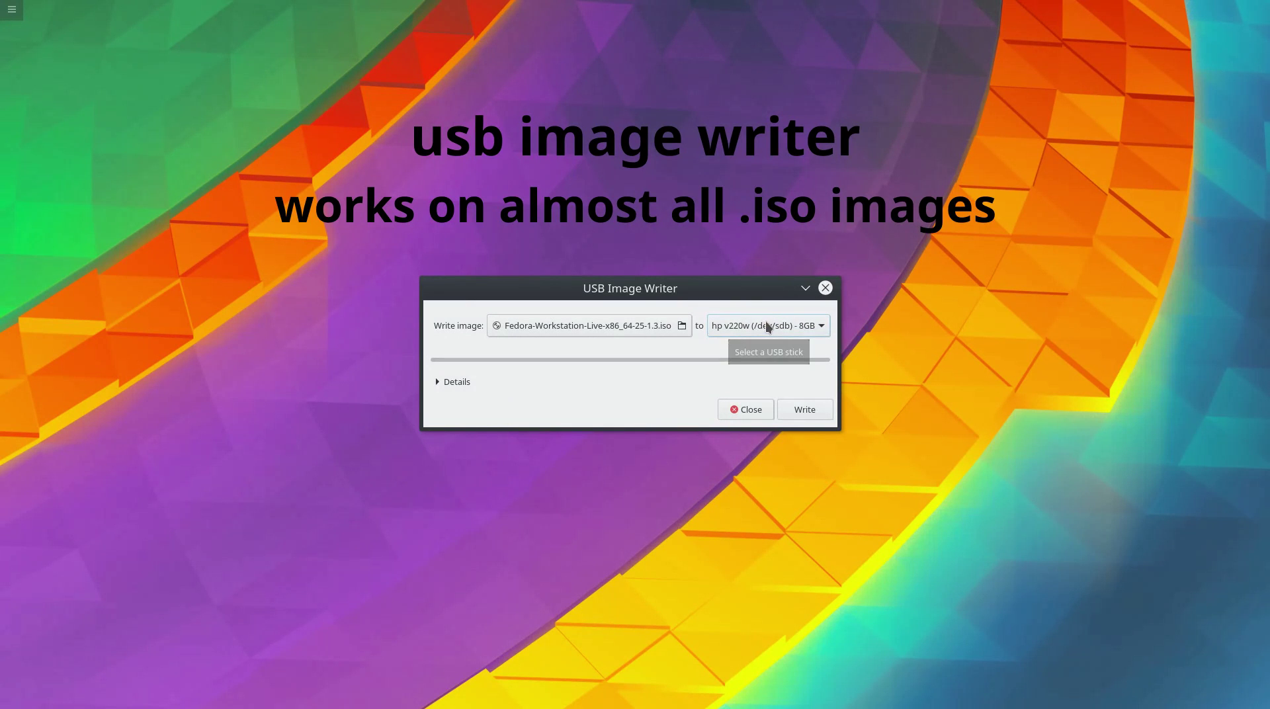
Start the write and authorise it with the account password
{"action": "left_click", "coordinate": [810, 408]}
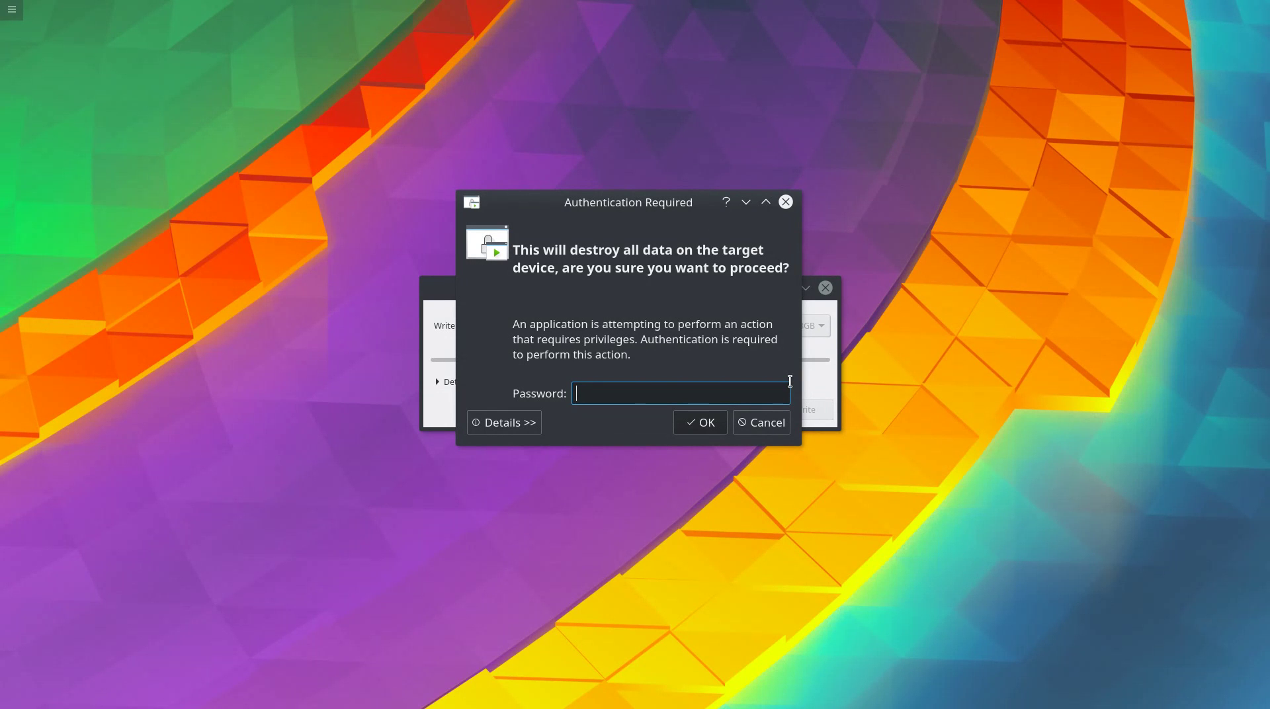
{"action": "type", "text": "*******"}
{"action": "type", "text": "*"}
{"action": "key", "text": "Return"}
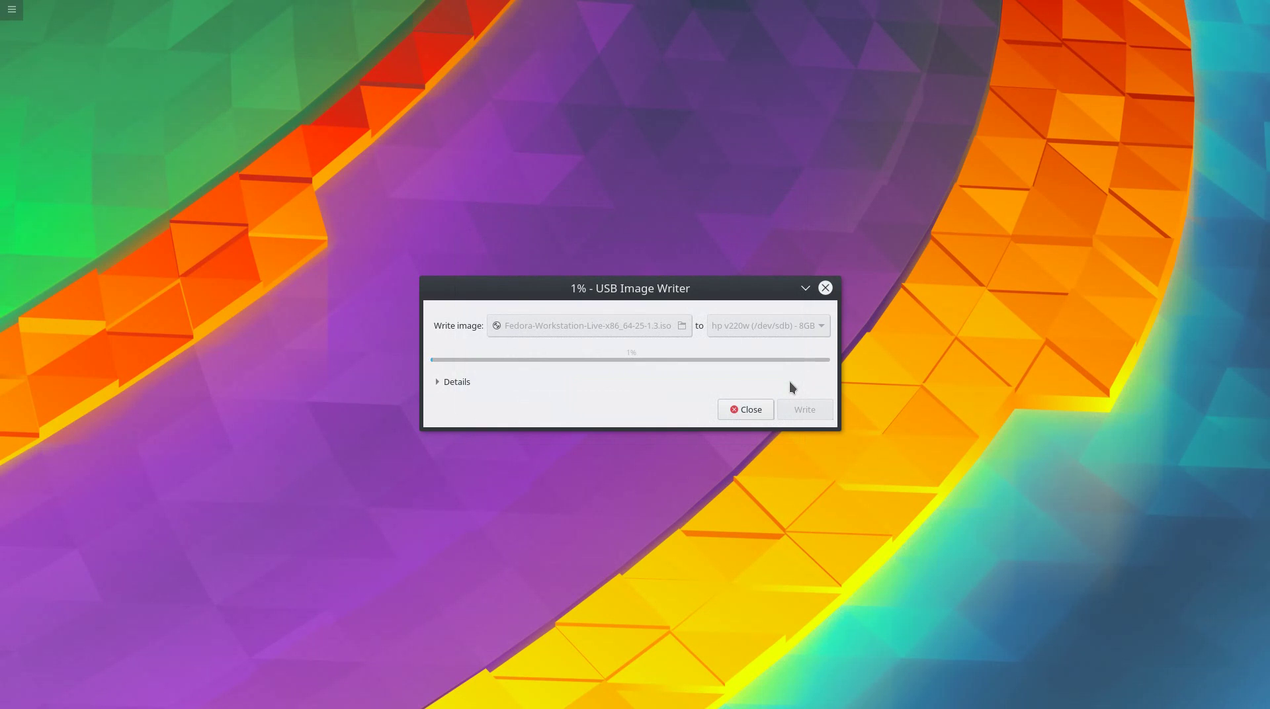